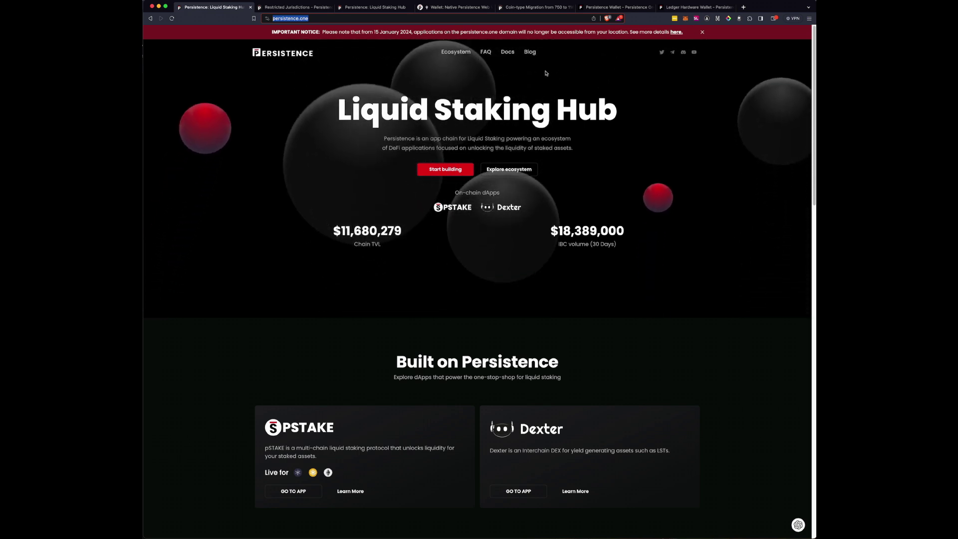
Confirm the Proton VPN Australia connection, move it aside, and bring up the reloaded Persistence page
left_click_drag(144, 50, 305, 71)
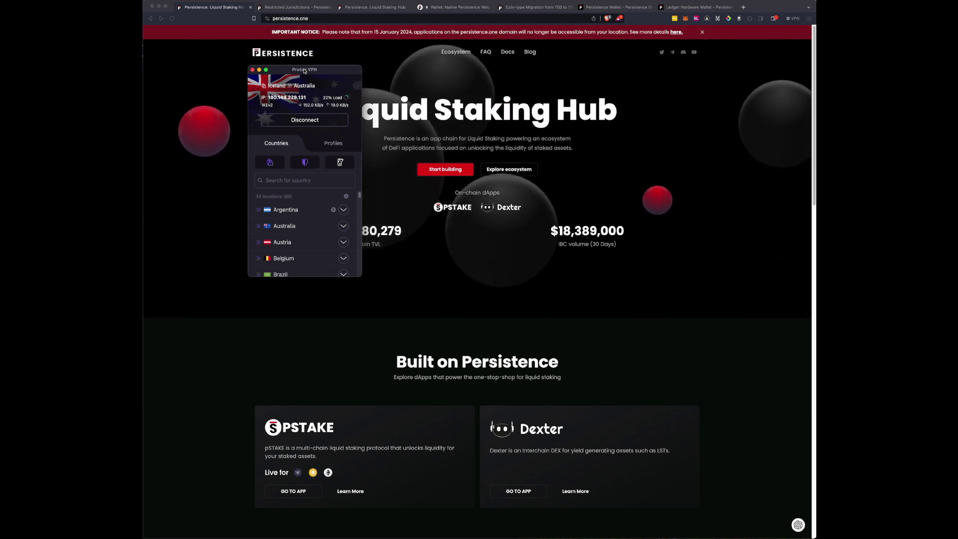
left_click_drag(304, 71, 75, 71)
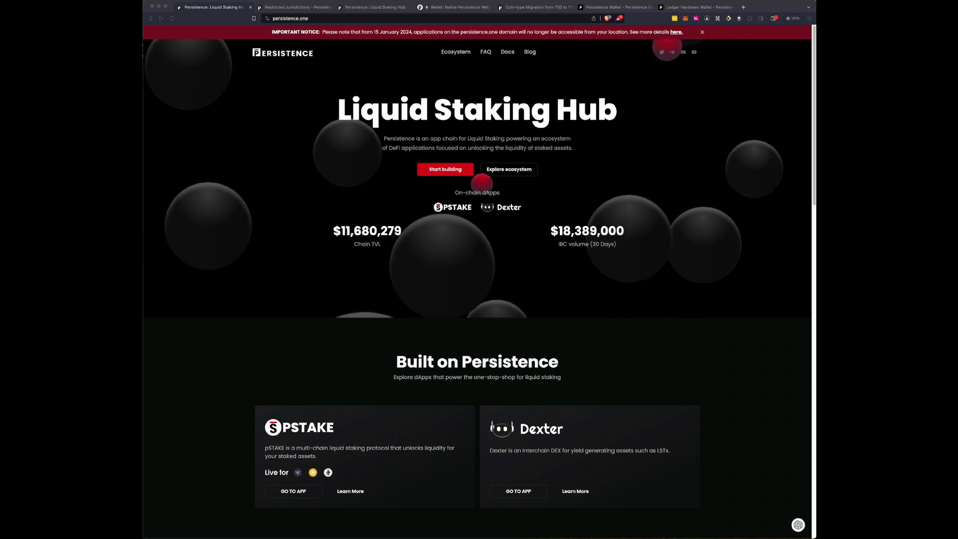
left_click_drag(372, 7, 288, 7)
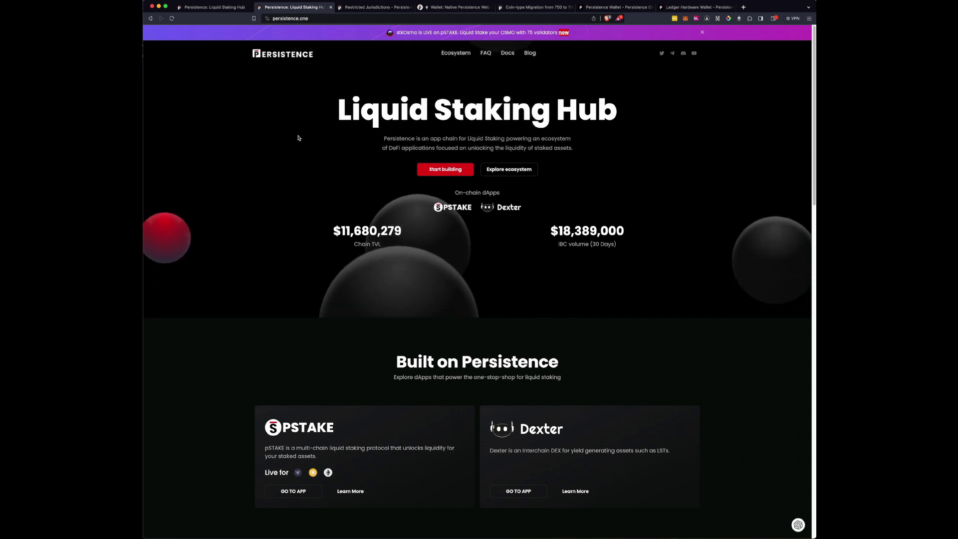
Read the 750-to-118 coin-type migration blog article, then switch to the Ledger Hardware Wallet docs
left_click(520, 7)
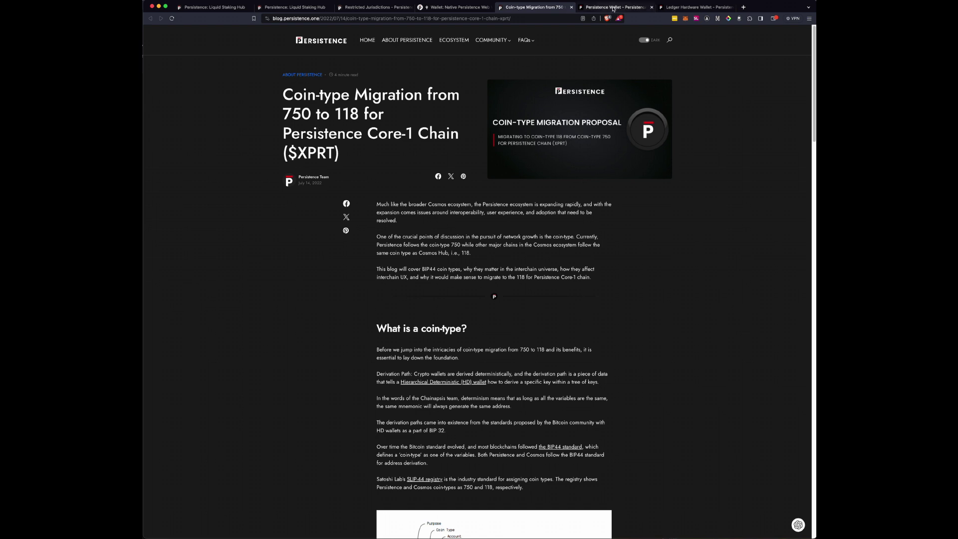
key("ctrl+Tab")
key("ctrl+Tab")
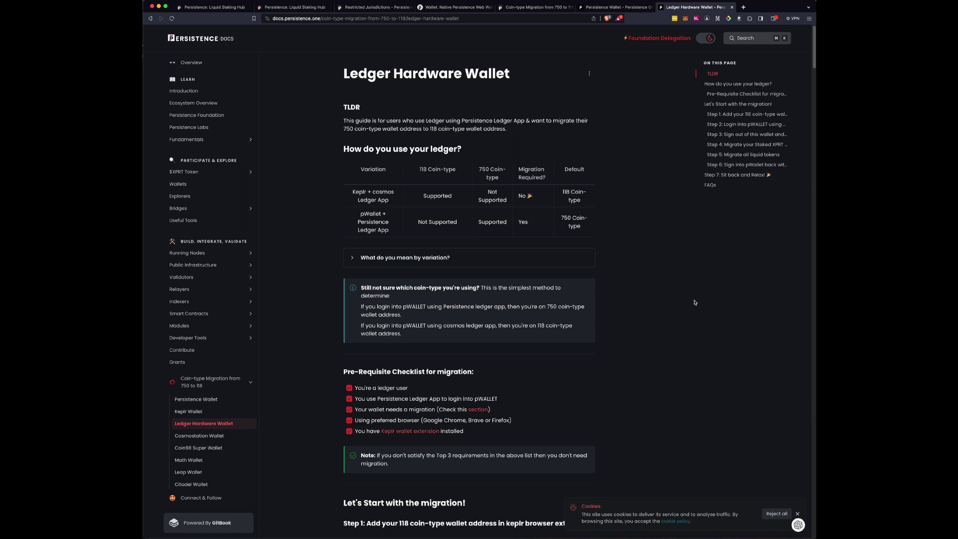
Expand the Persistence Wallet guide's 'I can't see coin-types' FAQ, then switch to wallet.persistence.one
left_click(616, 9)
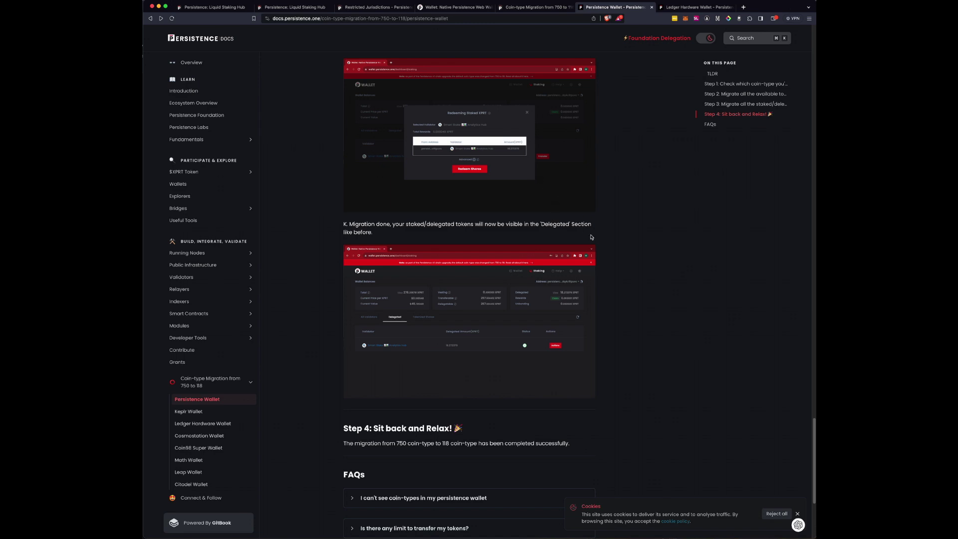
scroll(591, 237, "down", 1)
scroll(592, 237, "up", 4)
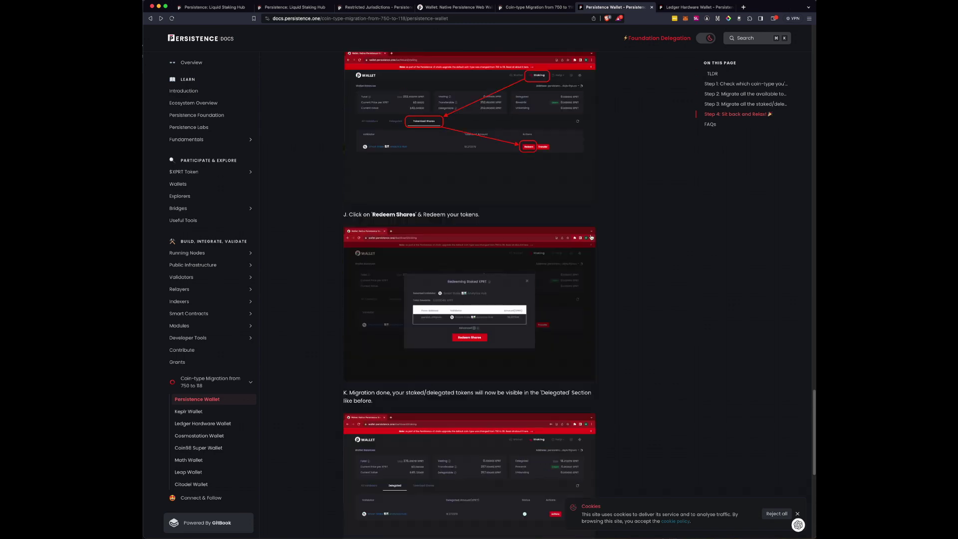
scroll(592, 237, "down", 5)
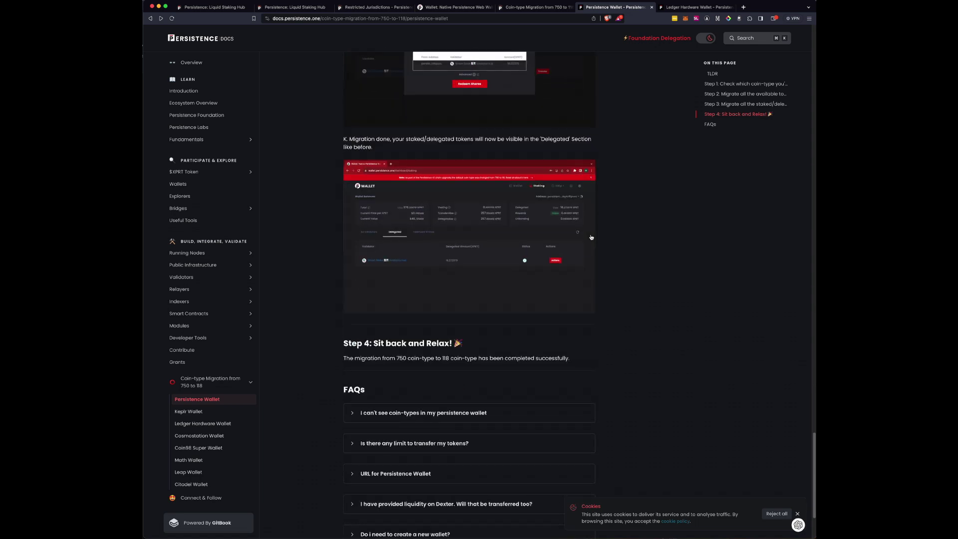
scroll(591, 237, "down", 1)
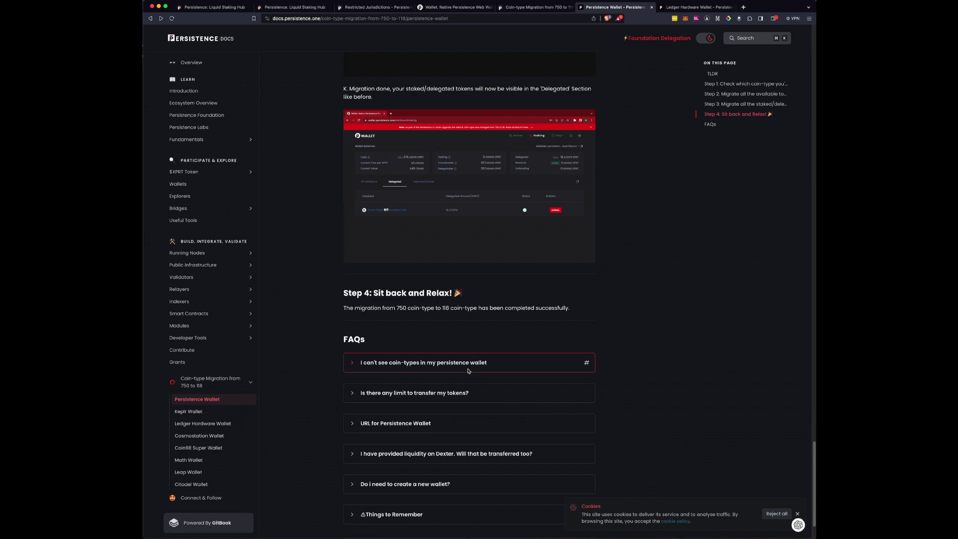
left_click(353, 363)
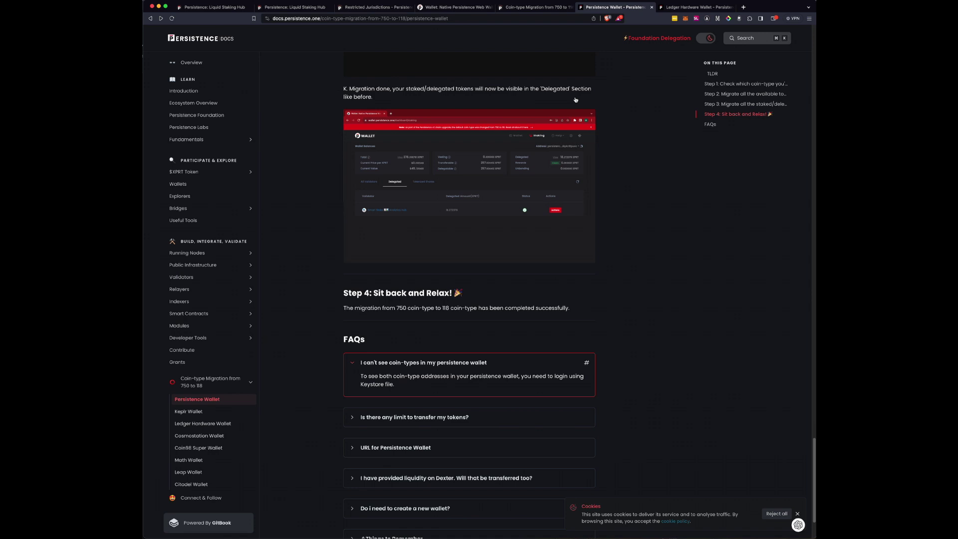
left_click(464, 7)
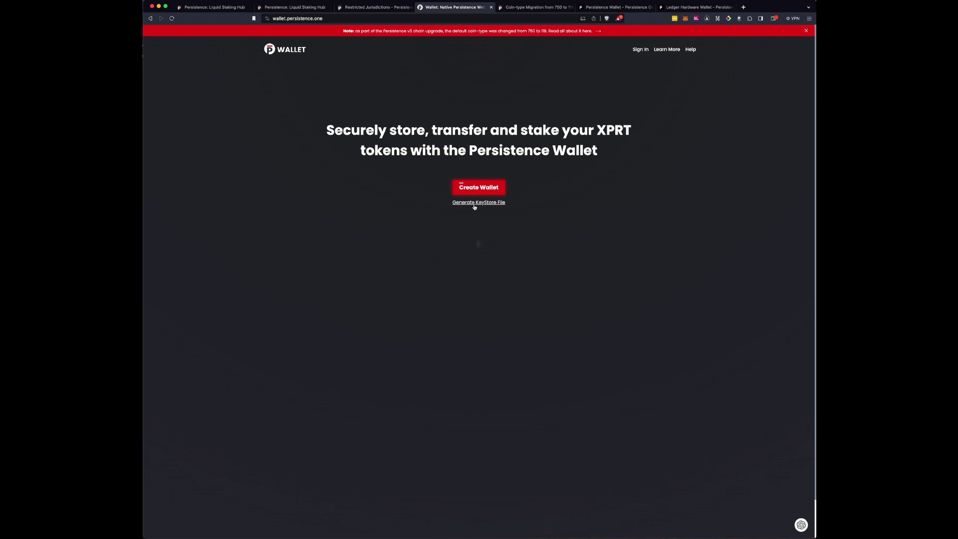
Sign in with the Persistence Ledger option, retrying once, and continue with the connected Ledger address
left_click(640, 50)
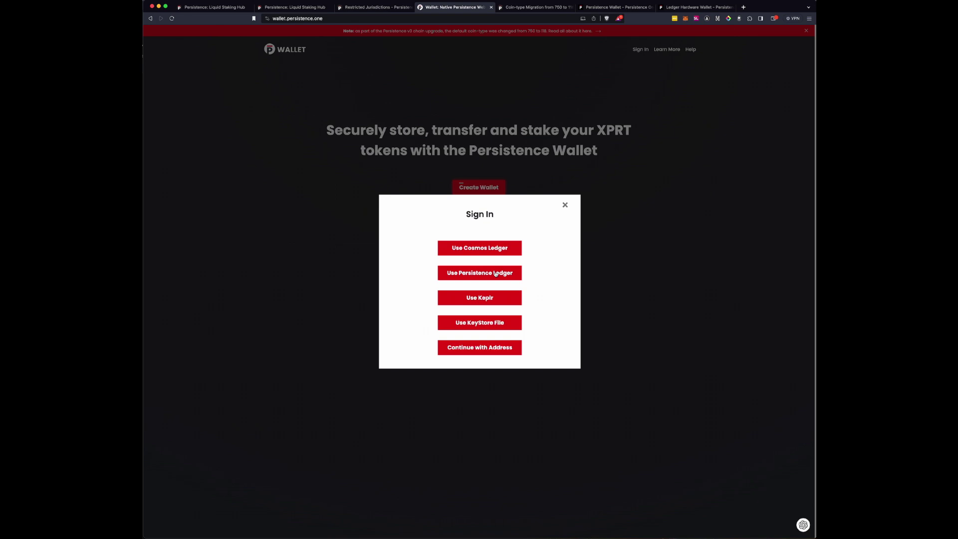
left_click(495, 274)
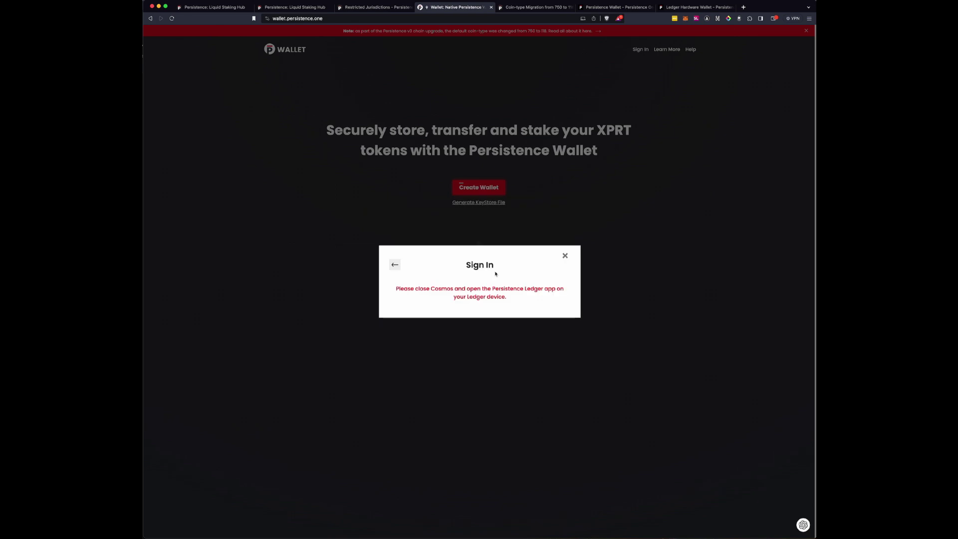
left_click(398, 265)
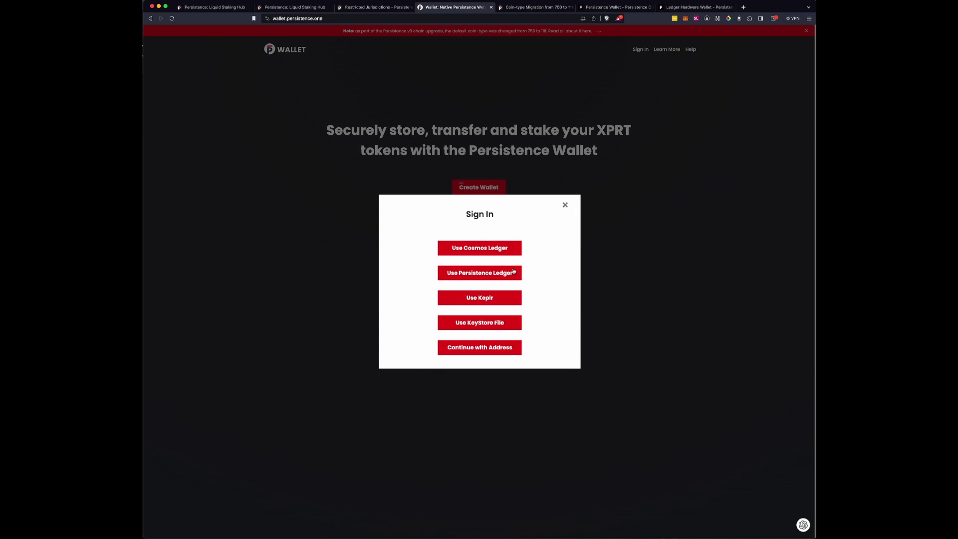
left_click(493, 273)
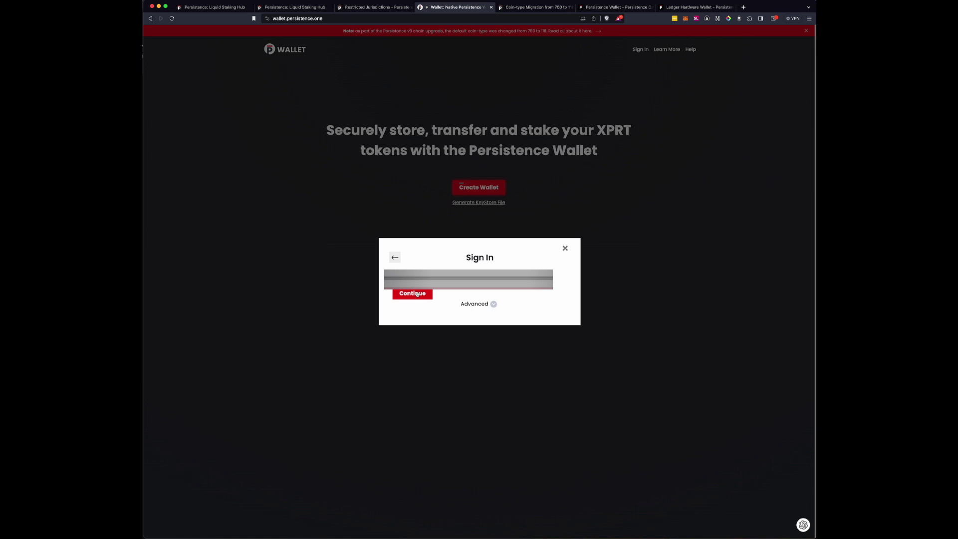
left_click(413, 294)
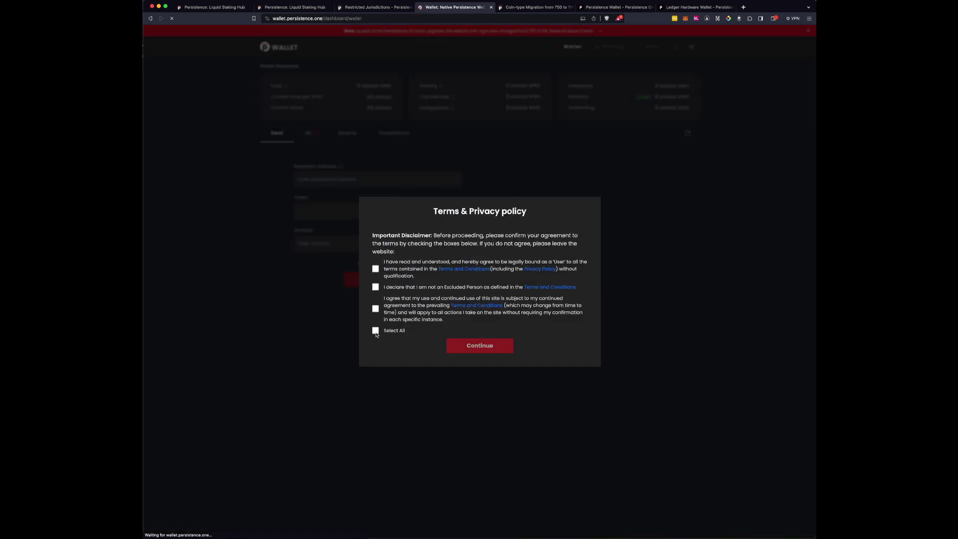
Accept all Terms & Privacy items and view sent transactions, led by a 200 XPRT send
left_click(376, 330)
left_click(474, 346)
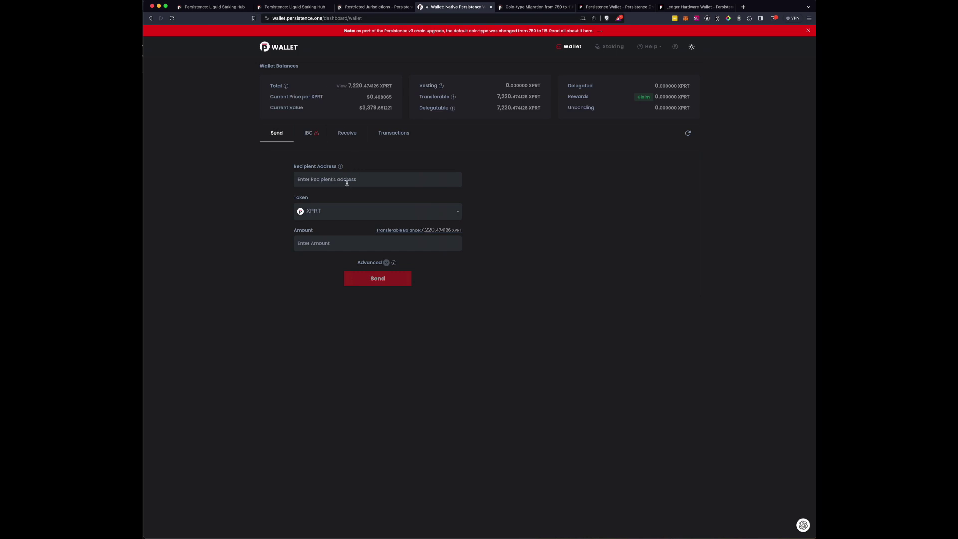
left_click(400, 133)
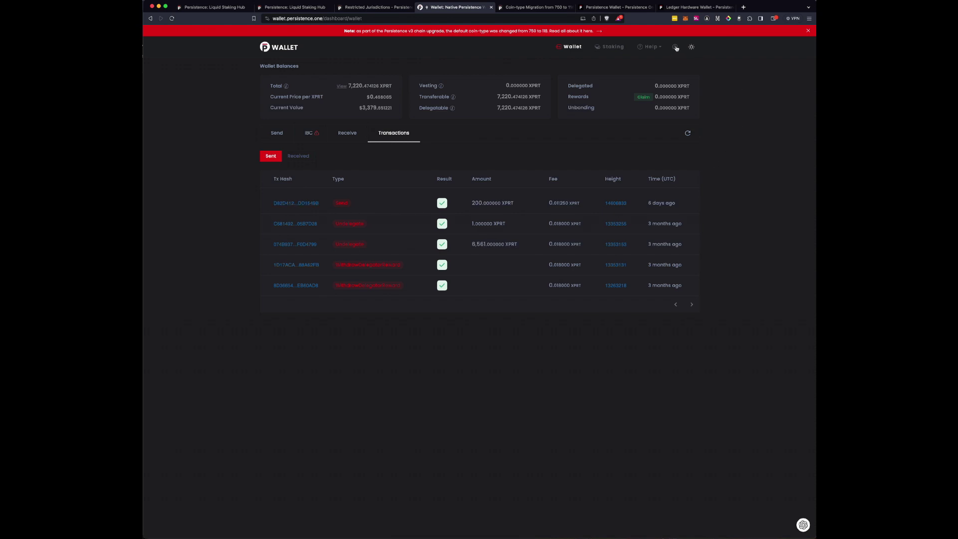
Disconnect, sign in with the Cosmos Ledger, and accept all terms to see 200 XPRT
left_click(620, 94)
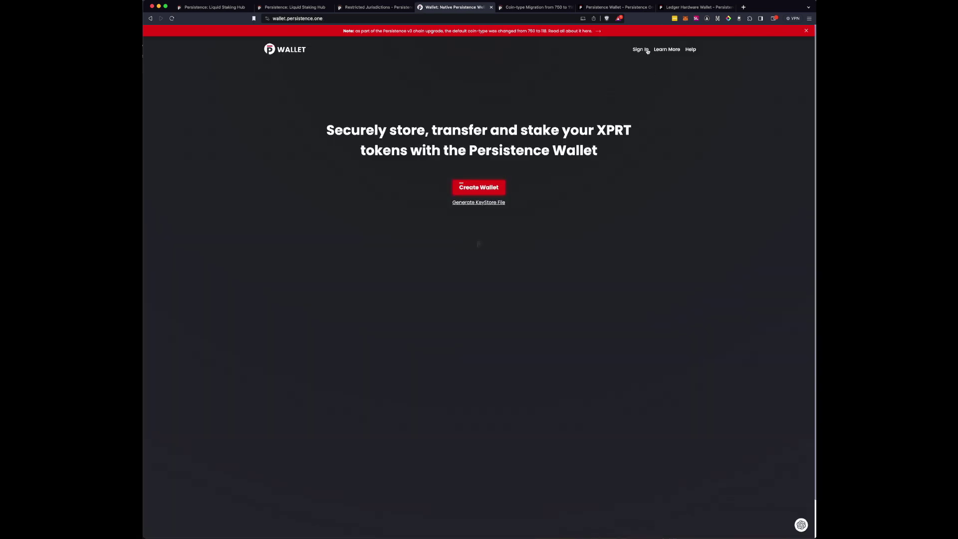
left_click(644, 50)
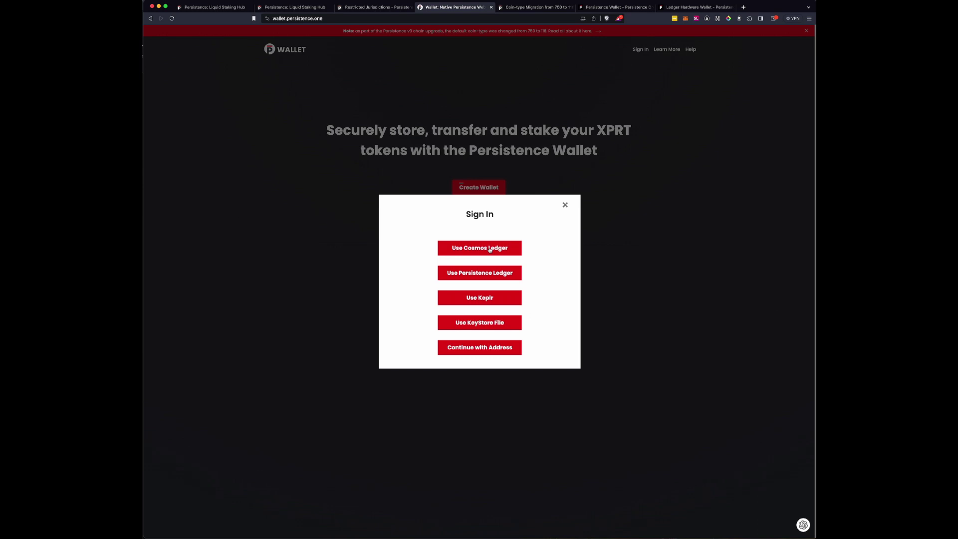
left_click(489, 249)
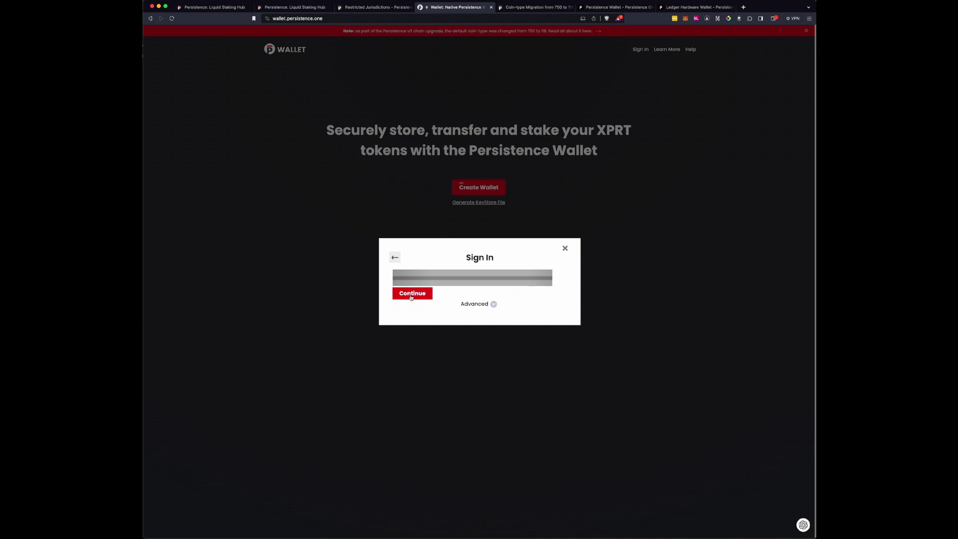
left_click(411, 295)
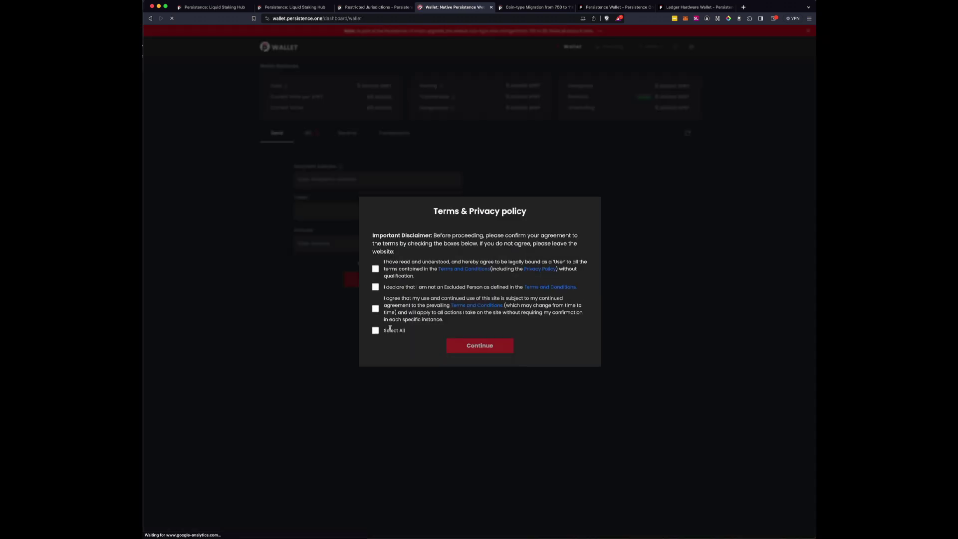
left_click(376, 330)
left_click(478, 348)
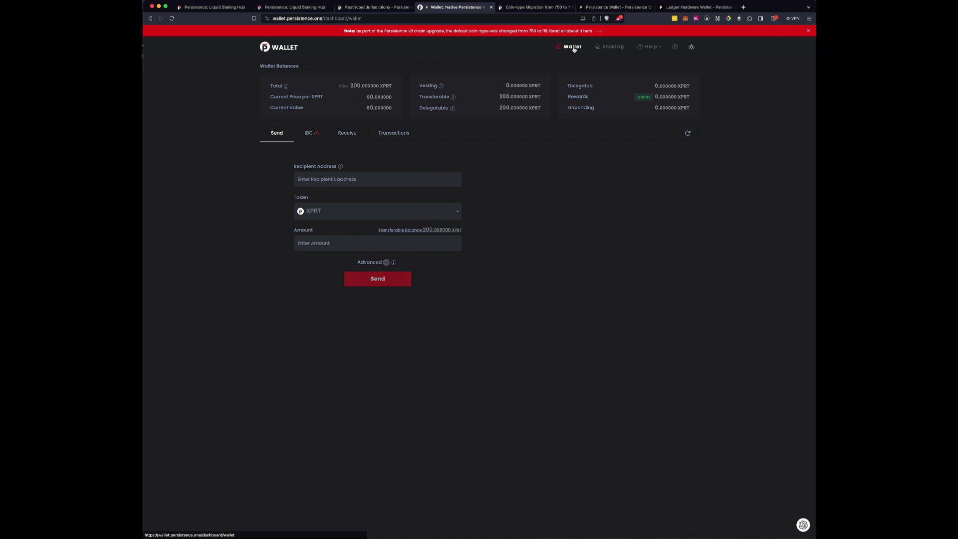
Copy the Cosmos Ledger account's address from the account menu, then log out
left_click(676, 49)
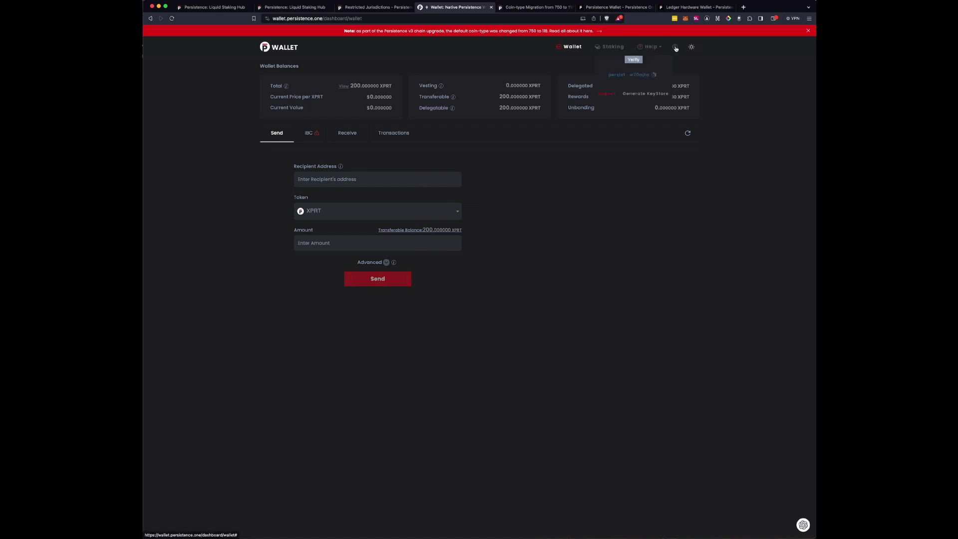
left_click(655, 75)
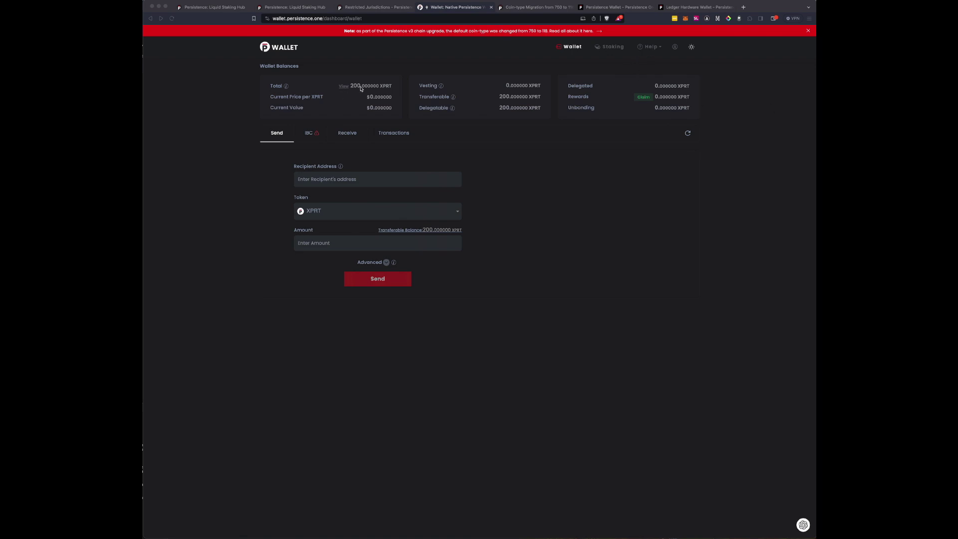
left_click(675, 47)
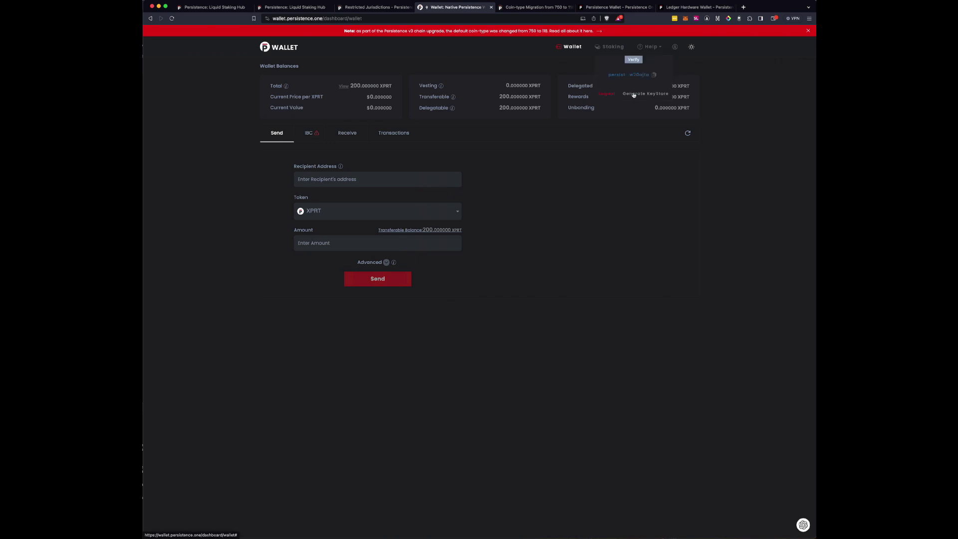
left_click(606, 94)
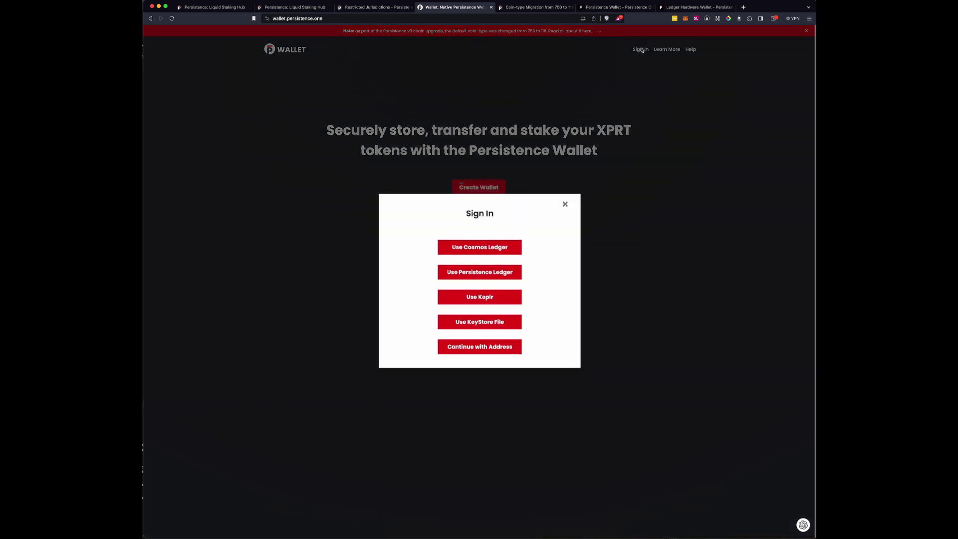
Sign in with the Persistence Ledger and accept all terms, showing 7,220.474126 XPRT
left_click(642, 49)
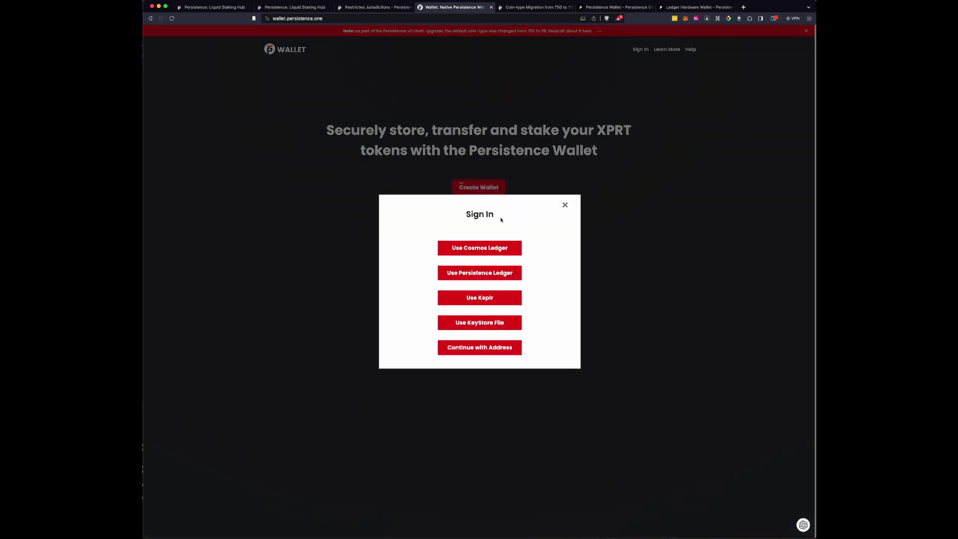
left_click(479, 273)
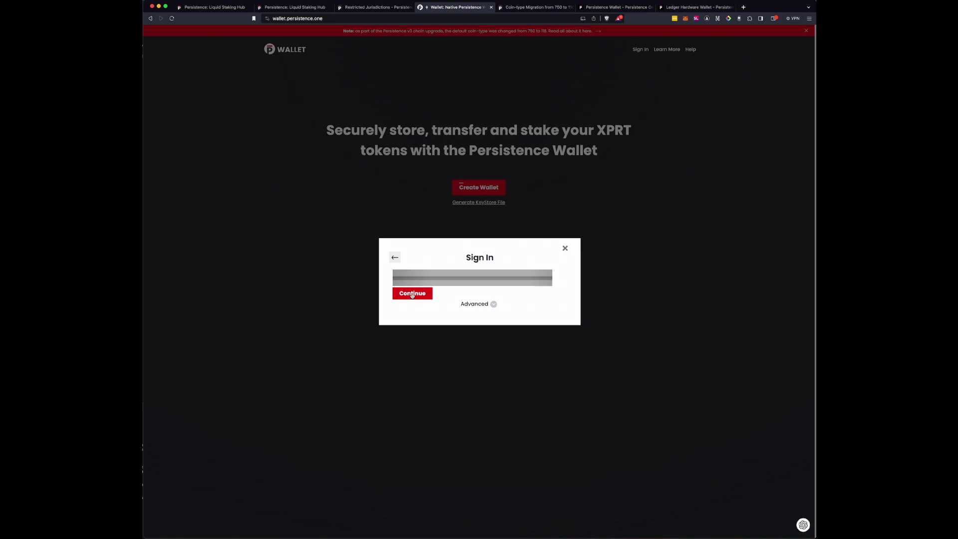
left_click(412, 294)
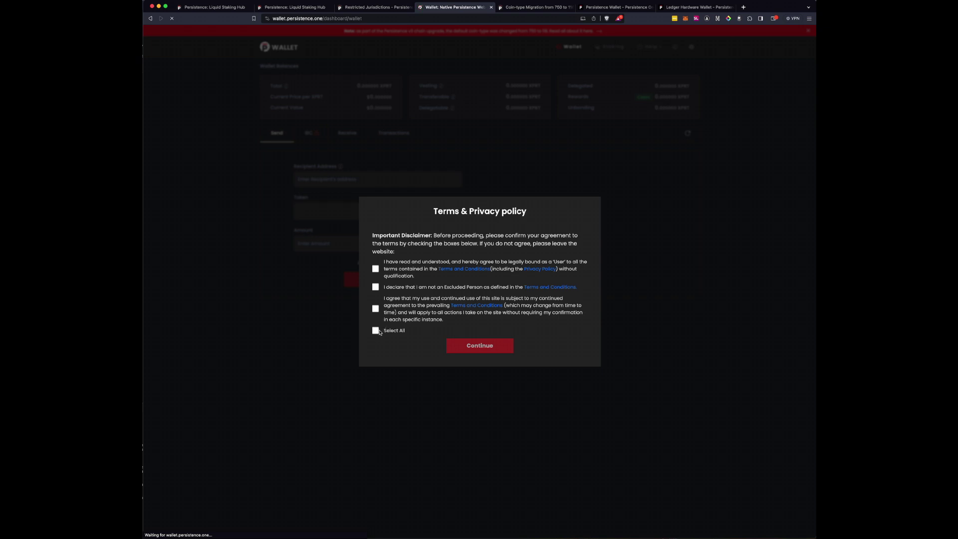
left_click(376, 331)
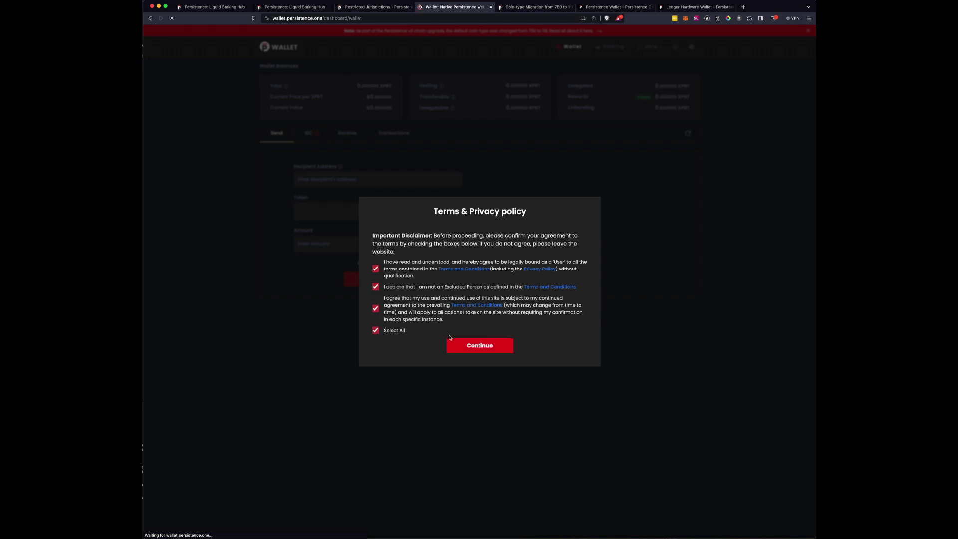
left_click(476, 351)
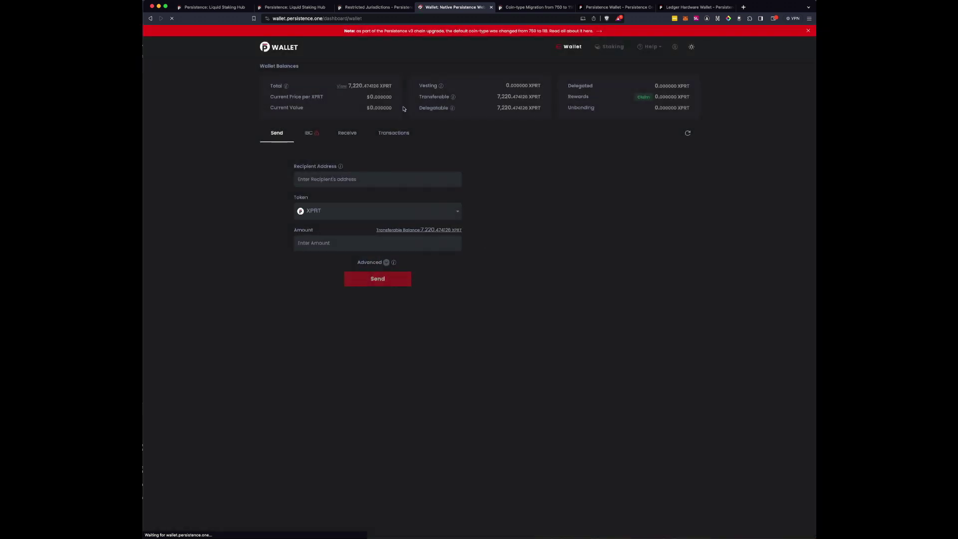
Send 500 XPRT to the pasted Cosmos Ledger address with the Low fee, leaving 6,720.462876 XPRT
right_click(343, 181)
left_click(360, 225)
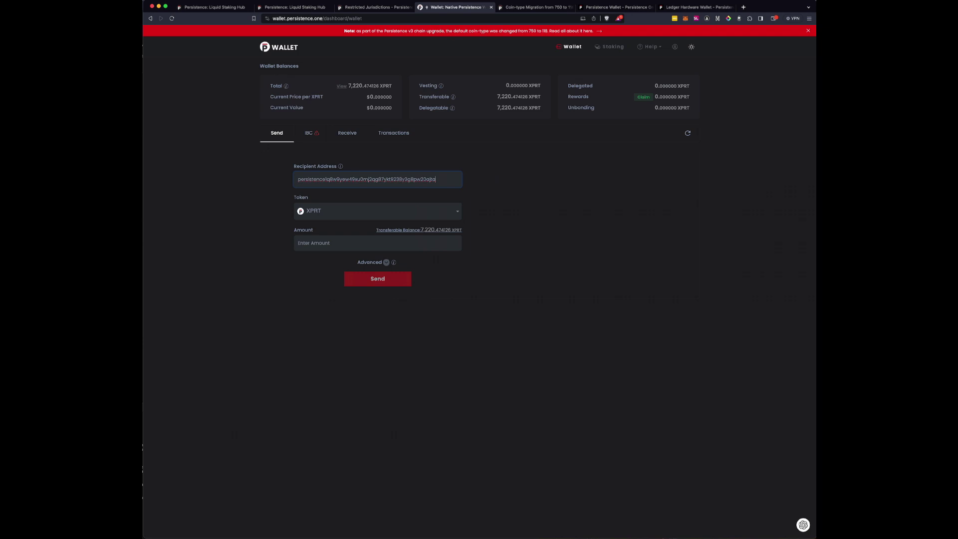
left_click(412, 243)
type("500")
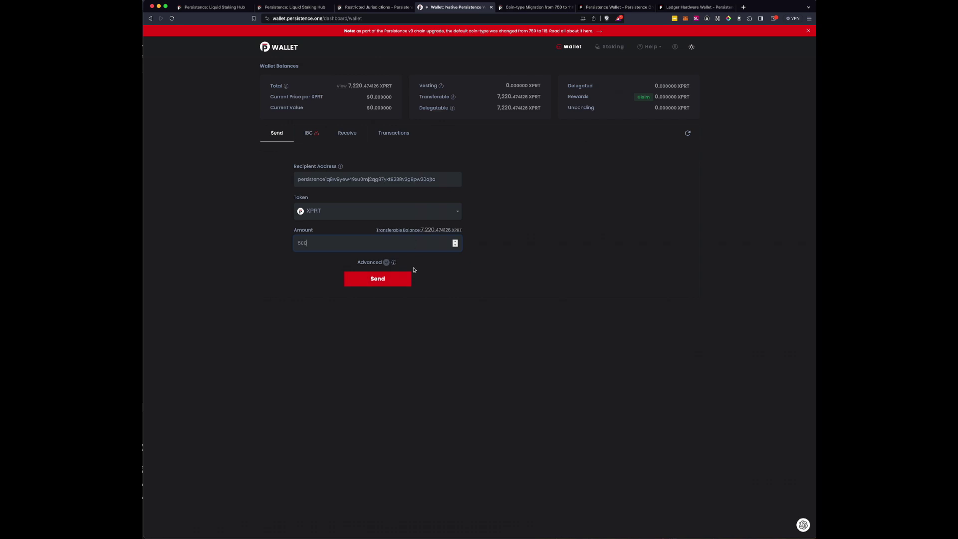
left_click(381, 281)
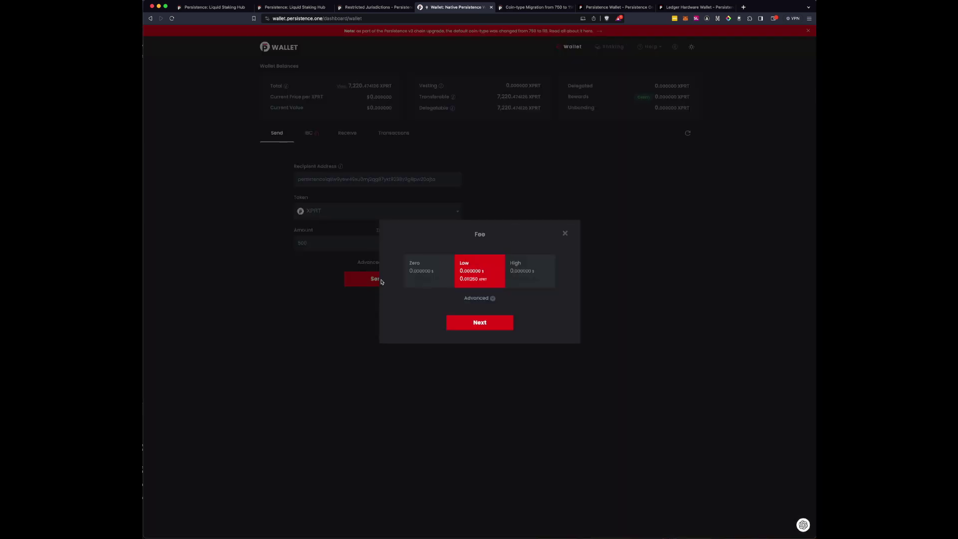
left_click(480, 323)
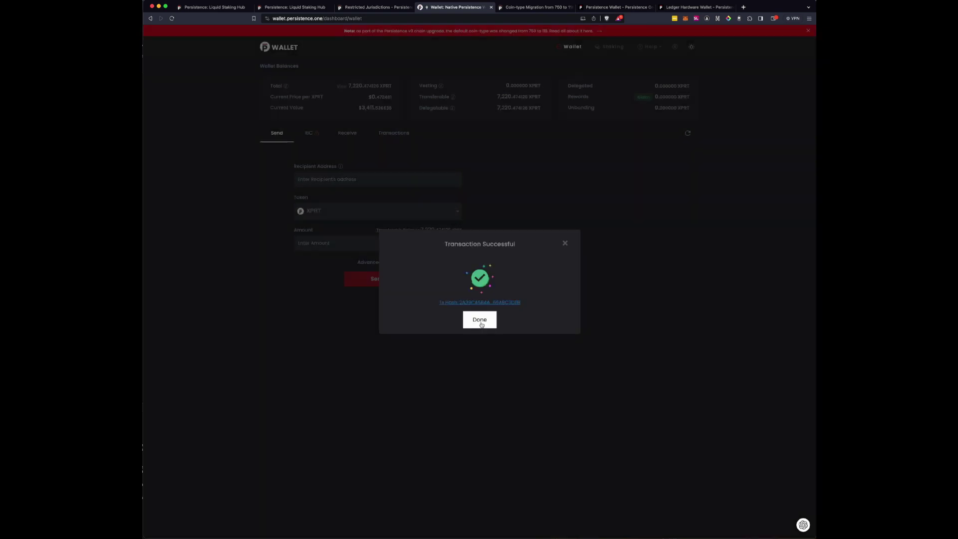
left_click(482, 323)
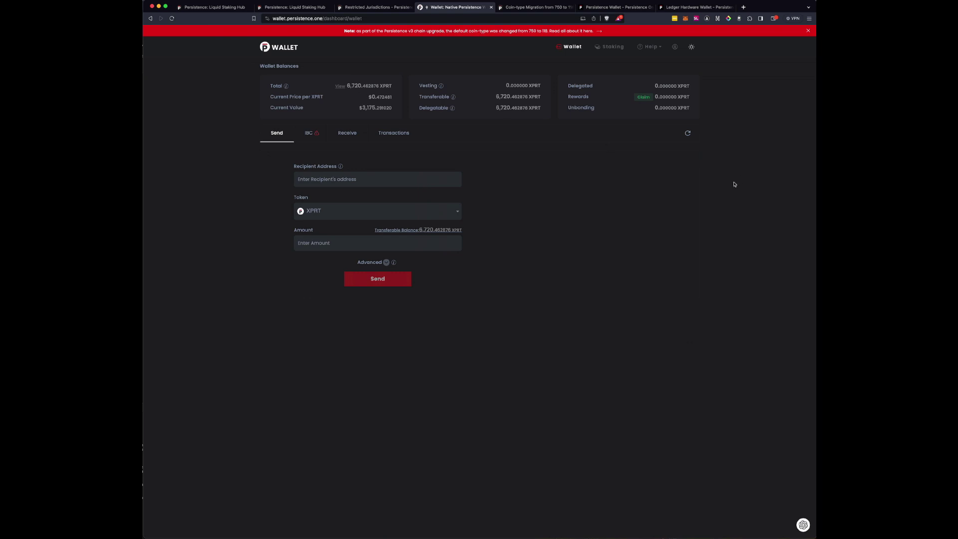
Log out, sign in with the Cosmos Ledger, and accept all terms to see 700.000000 XPRT
left_click(676, 48)
left_click(608, 95)
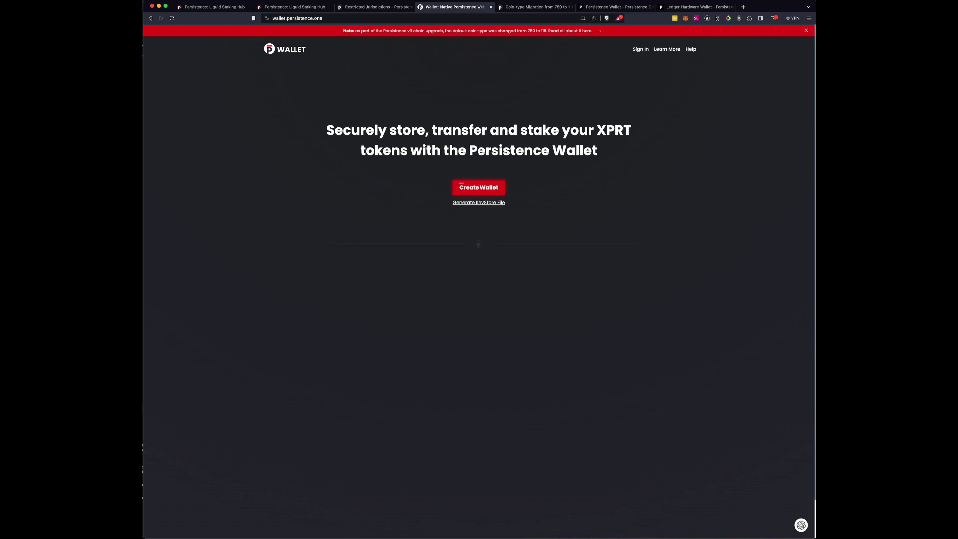
left_click(641, 49)
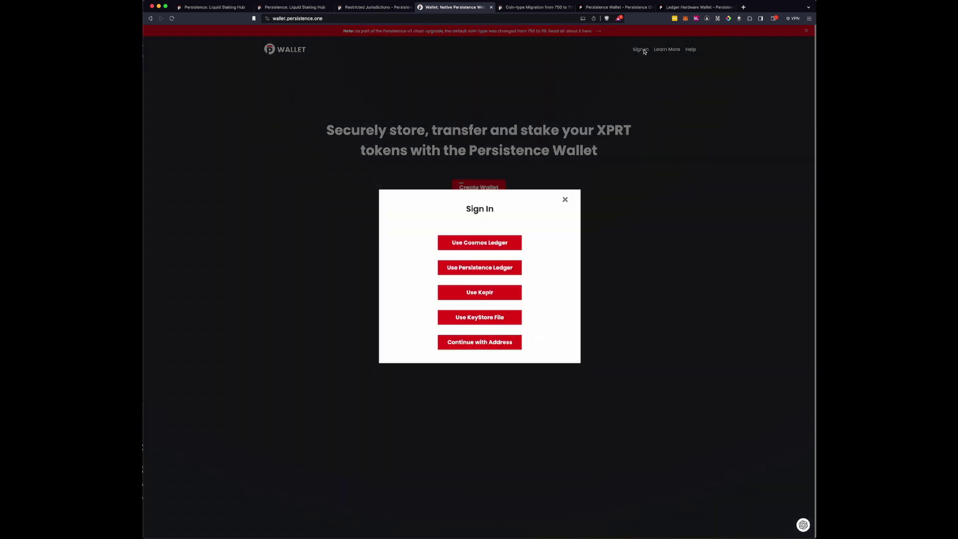
left_click(473, 251)
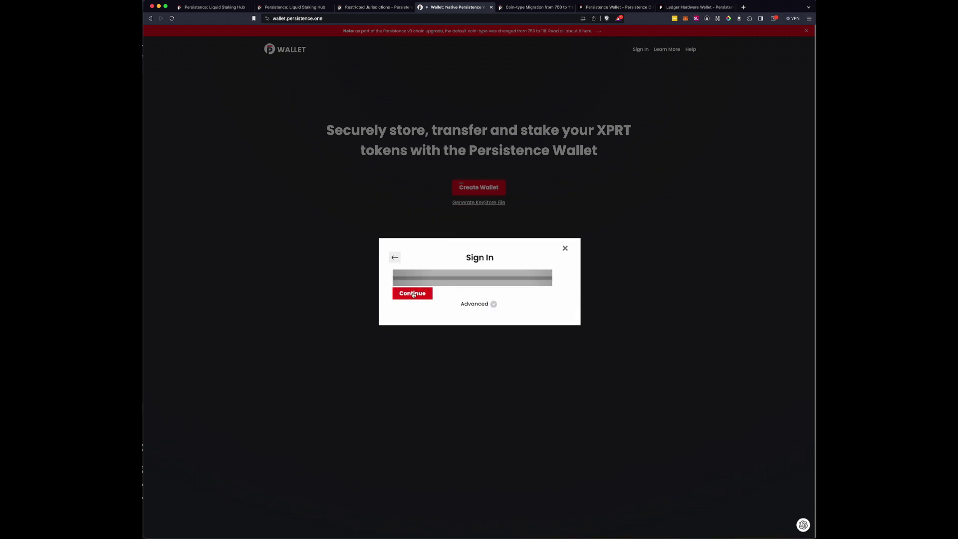
left_click(413, 294)
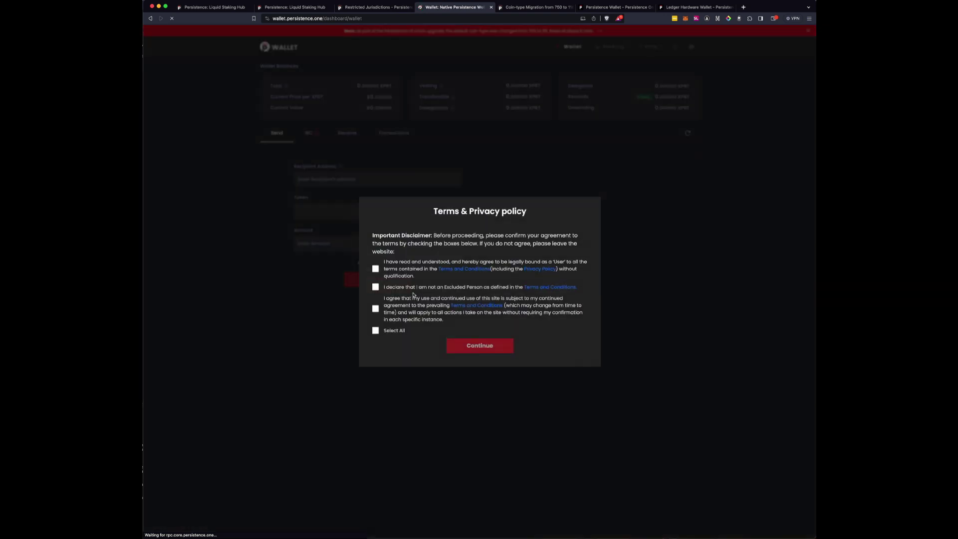
left_click(375, 330)
left_click(489, 349)
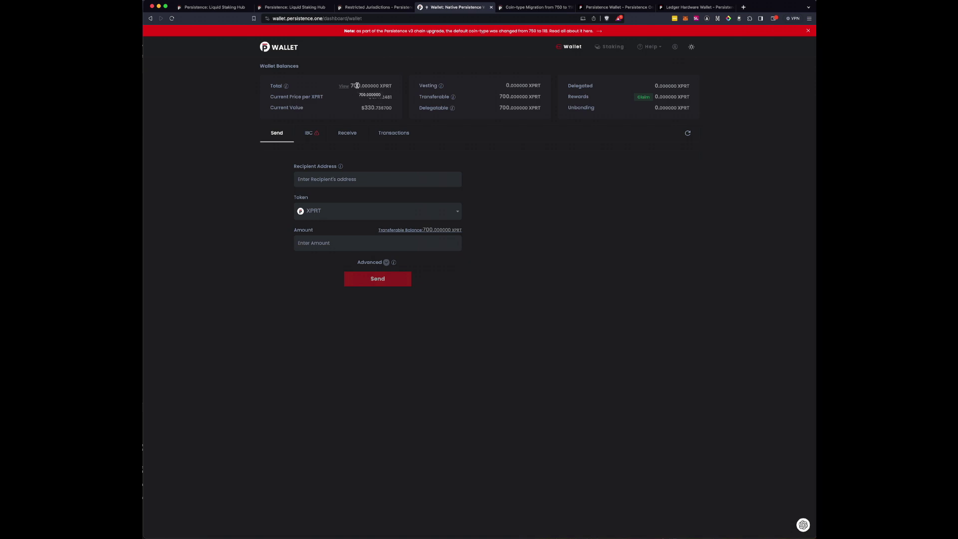
List the Cosmos Ledger account's received transactions, topped by the 500 XPRT deposit
left_click(395, 132)
left_click(299, 157)
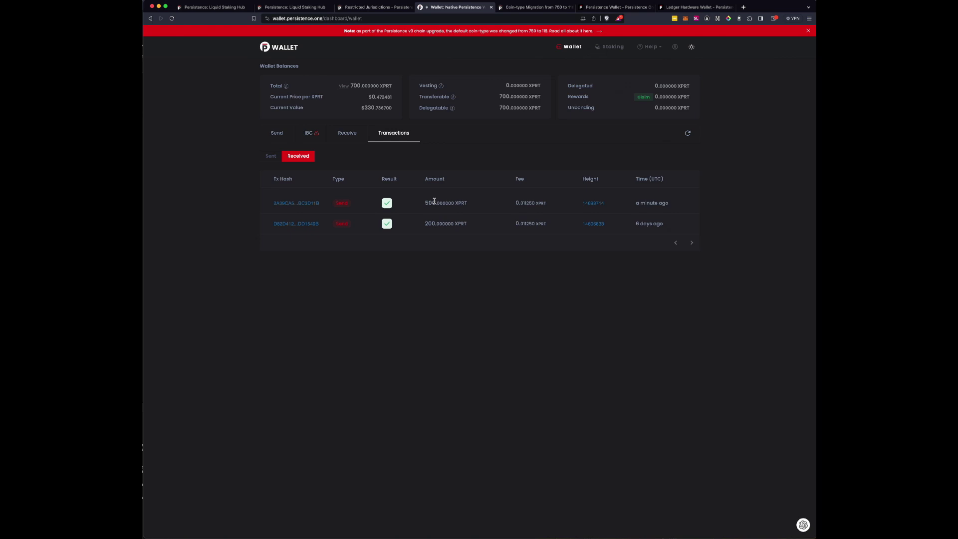
key("super+Tab")
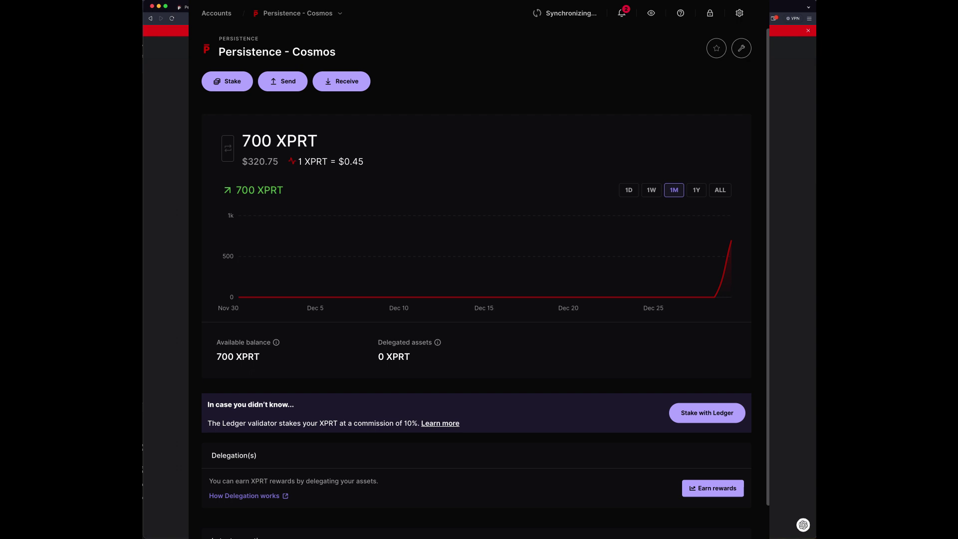
key("super+Tab")
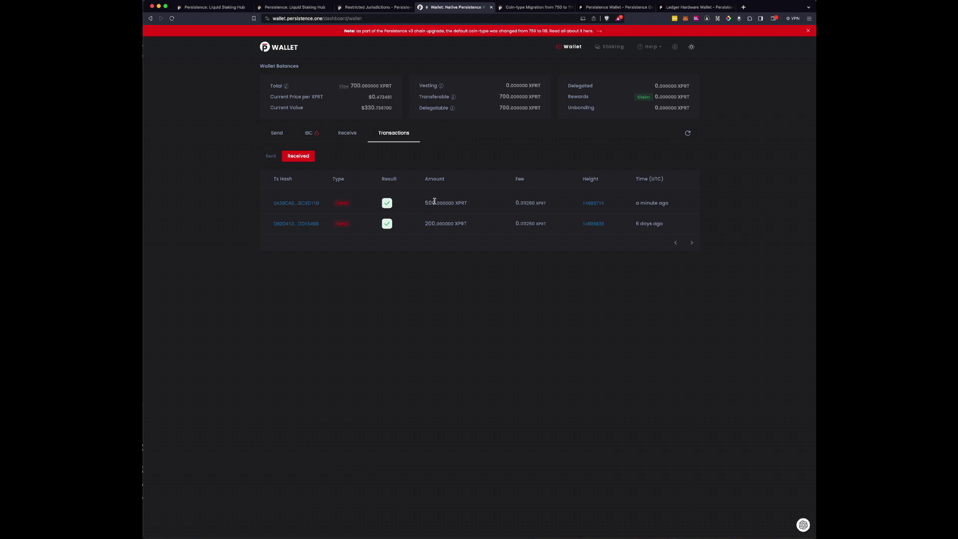
key("super+Tab")
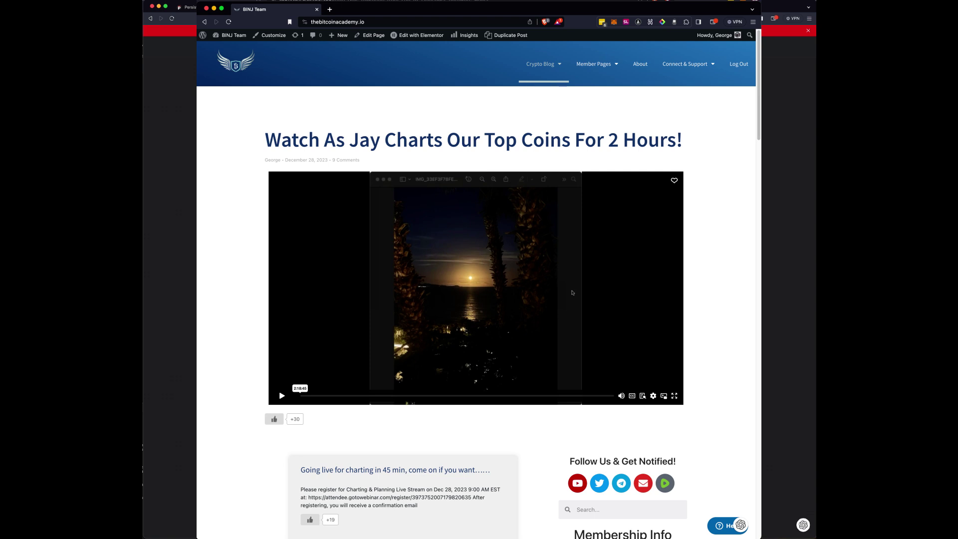
key("super+Tab")
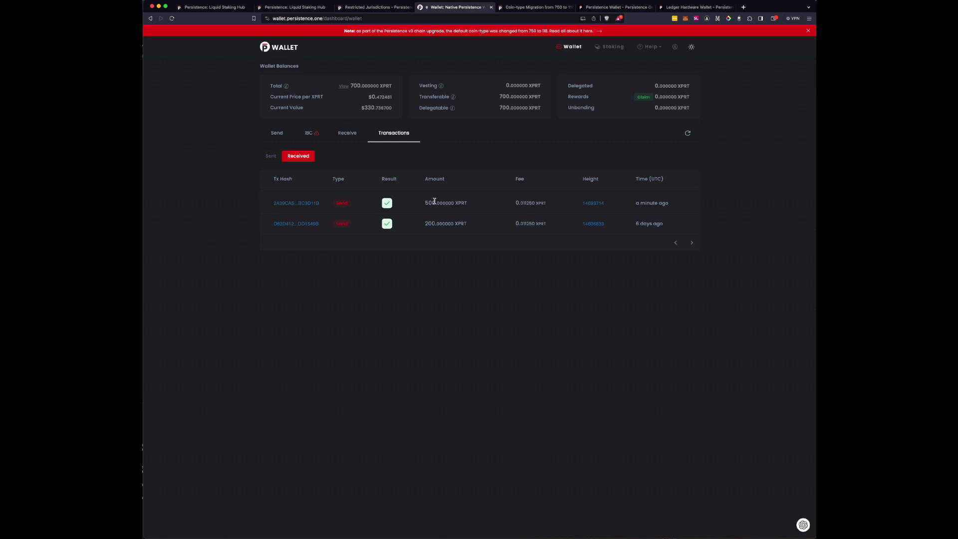